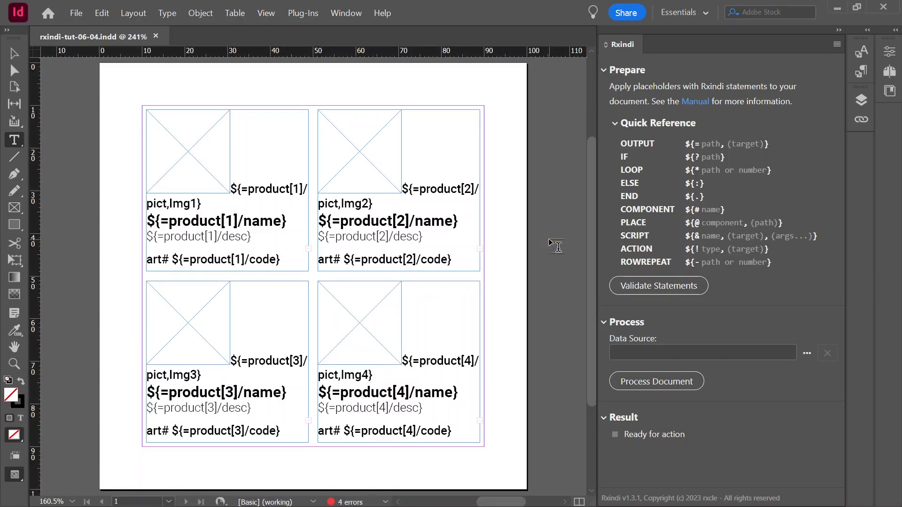
# Draw an empty text frame about 62 by 68 mm on the pasteboard to the left of the page.
pyautogui.click(443, 228)
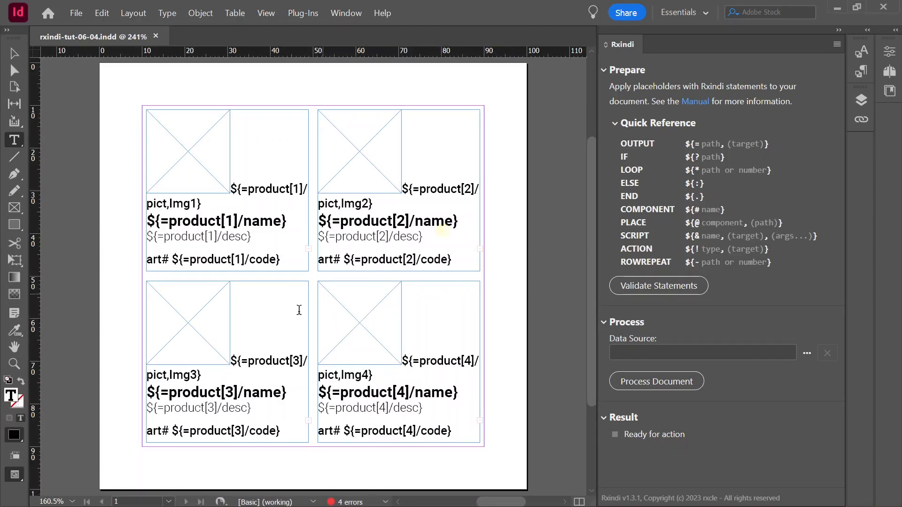
pyautogui.click(416, 393)
pyautogui.press('Escape')
pyautogui.moveTo(488, 502); pyautogui.dragTo(451, 502)
pyautogui.press('t')
pyautogui.moveTo(207, 117); pyautogui.dragTo(467, 405)
# Copy the entire content of the product[1] frame, including its image frame, into the new pasteboard text frame.
pyautogui.moveTo(457, 501); pyautogui.dragTo(478, 503)
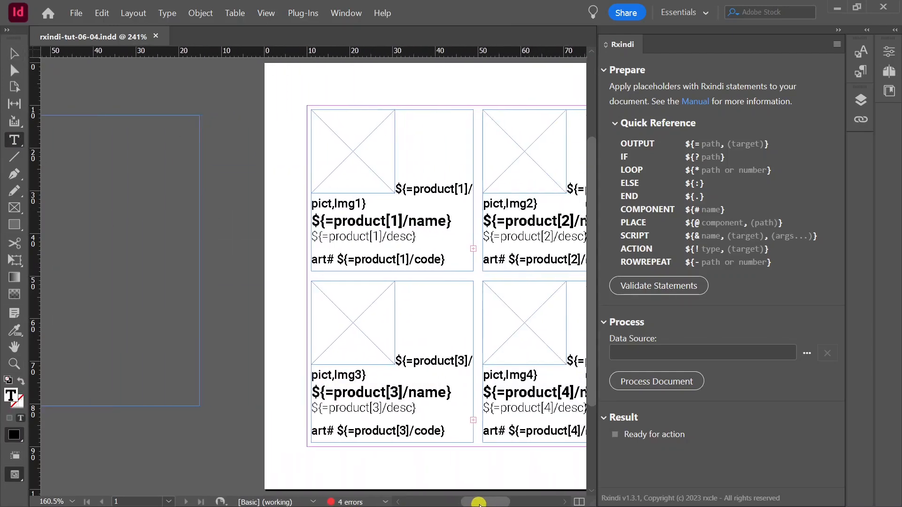
pyautogui.click(441, 259)
pyautogui.click(102, 13)
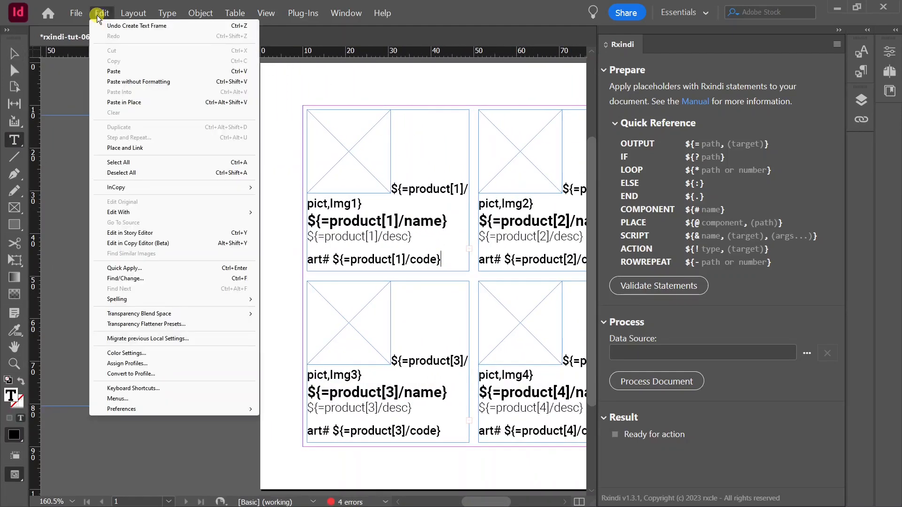
pyautogui.click(140, 160)
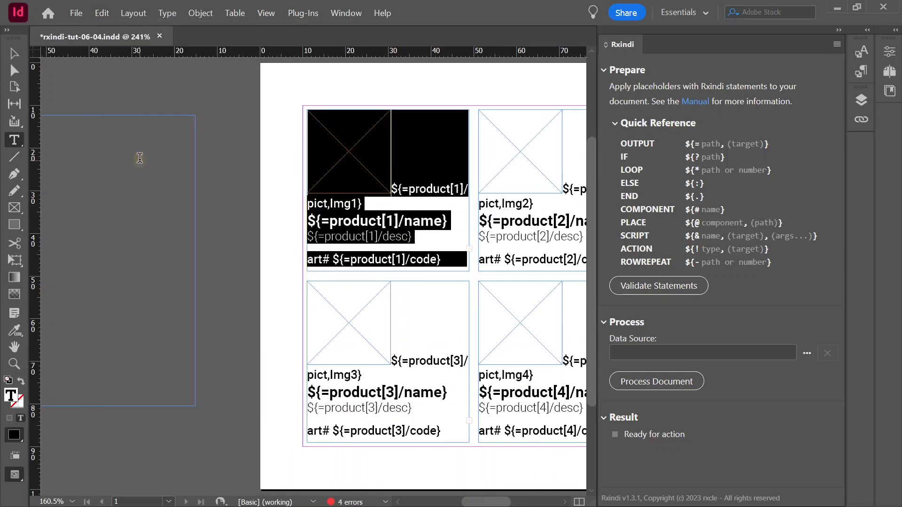
pyautogui.click(102, 14)
pyautogui.click(121, 64)
pyautogui.moveTo(470, 502); pyautogui.dragTo(451, 501)
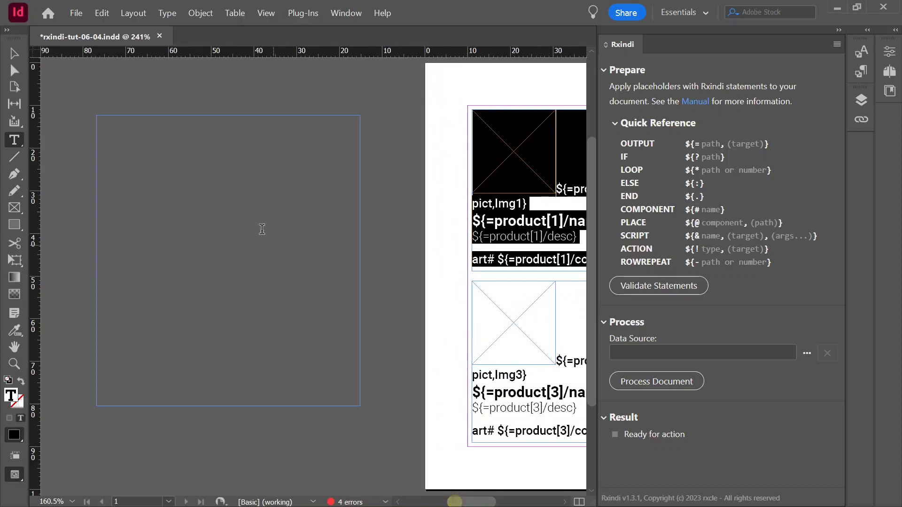
pyautogui.click(123, 145)
pyautogui.click(102, 13)
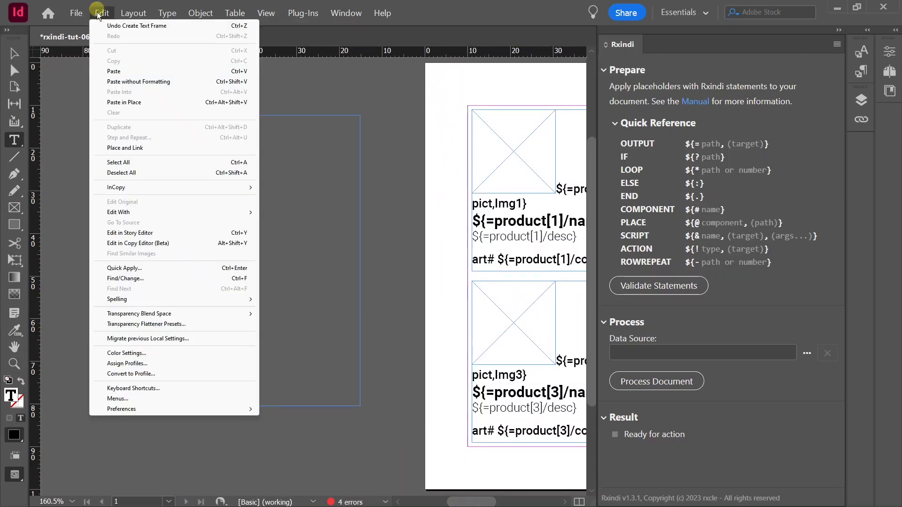
pyautogui.click(122, 71)
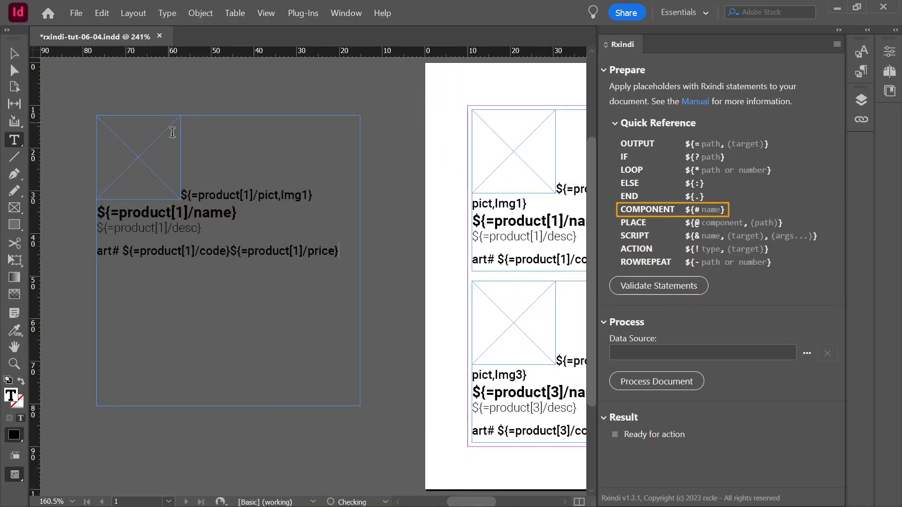
# Insert the component statement ${#ProductComponent} at the very start of the pasteboard frame's text, before the image frame.
pyautogui.click(194, 161)
pyautogui.press('Home')
pyautogui.write('${#')
pyautogui.write('ProductCompo')
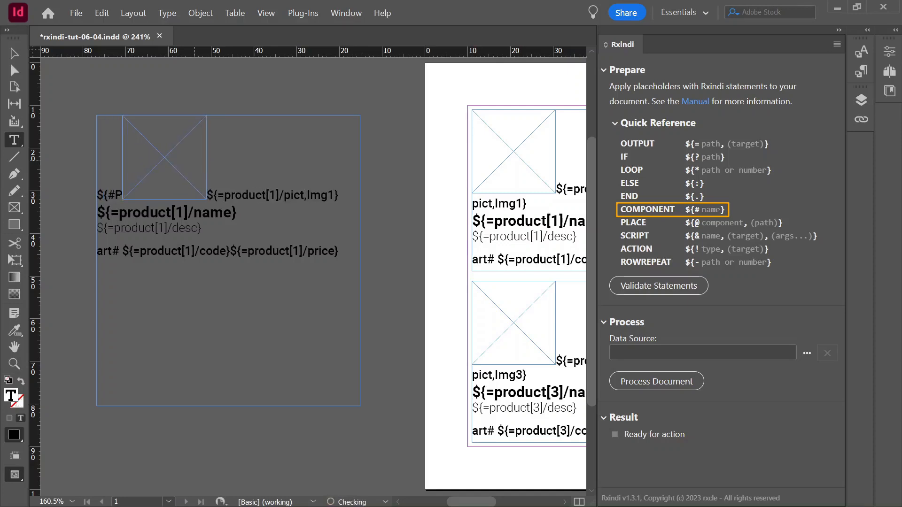
pyautogui.write('nent}${=prod-')
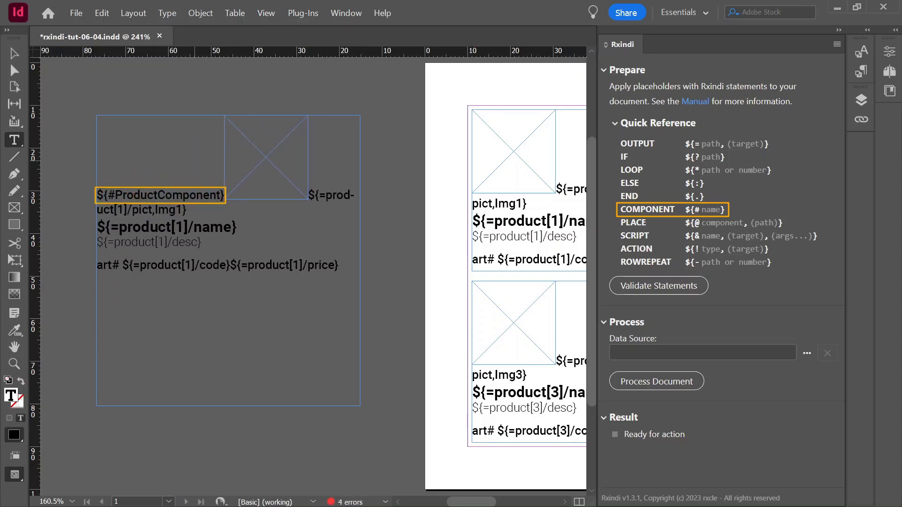
# Add the end statement ${.} after the price placeholder at the end of the pasteboard frame's text.
pyautogui.press('Down')
pyautogui.press('Down')
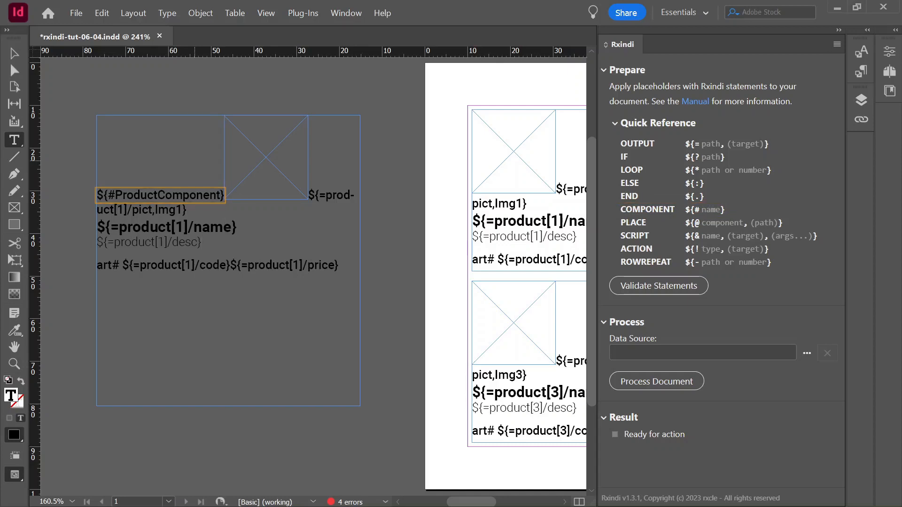
pyautogui.press('End')
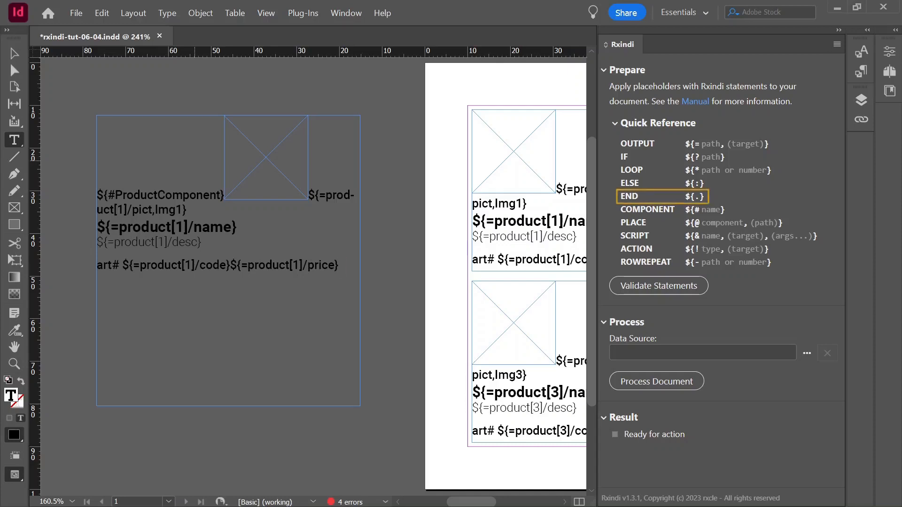
pyautogui.write('${.')
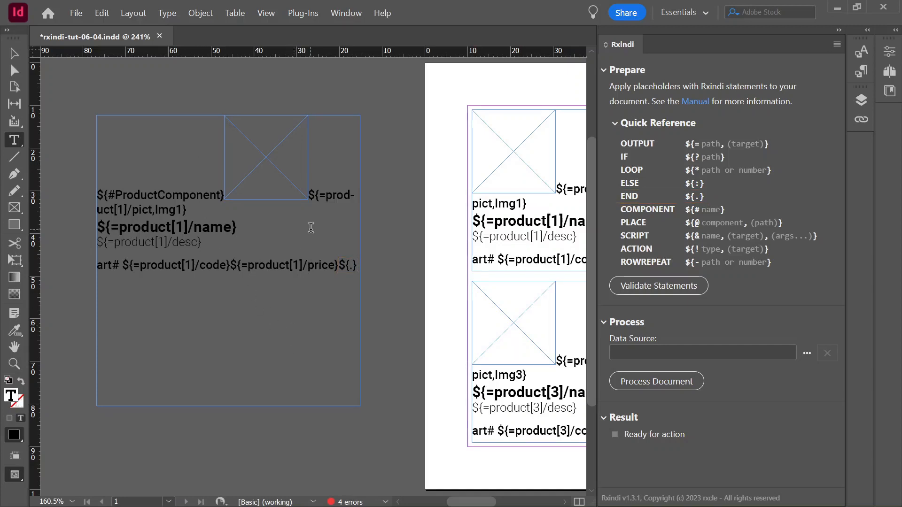
# Remove the product[1]/ prefix from the pict and name placeholders in the component, leaving ${=pict,Img1} and ${=name}.
pyautogui.click(326, 197)
pyautogui.hotkey('shift', 'Right')
pyautogui.hotkey('shift', 'Right')
pyautogui.hotkey('shift', 'Right')
pyautogui.hotkey('shift', 'Right')
pyautogui.hotkey('shift', 'Right')
pyautogui.hotkey('shift', 'Right')
pyautogui.hotkey('shift', 'Right')
pyautogui.hotkey('shift', 'Right')
pyautogui.hotkey('shift', 'Right')
pyautogui.hotkey('shift', 'Right')
pyautogui.hotkey('shift', 'Right')
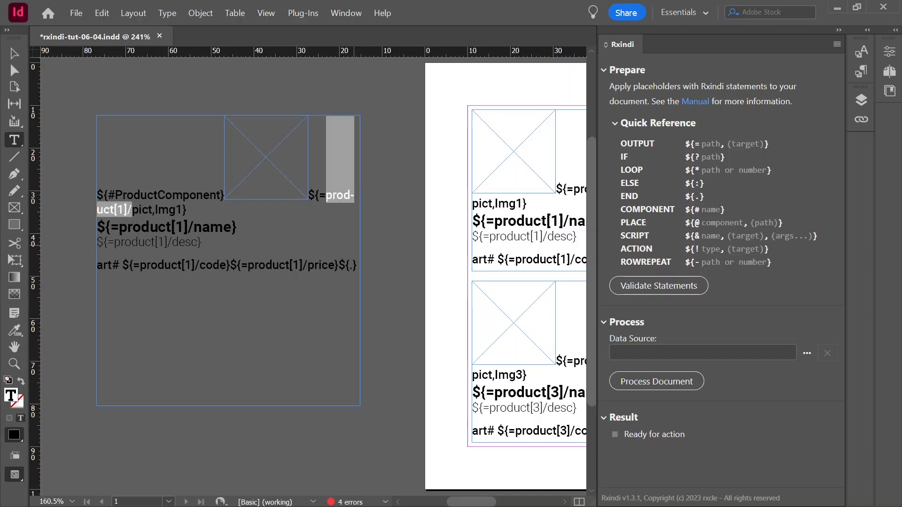
pyautogui.press('BackSpace')
pyautogui.hotkey('shift', 'Right')
pyautogui.hotkey('shift', 'Right')
pyautogui.hotkey('shift', 'Right')
pyautogui.hotkey('shift', 'Right')
pyautogui.hotkey('shift', 'Right')
pyautogui.hotkey('shift', 'Right')
pyautogui.hotkey('shift', 'Right')
pyautogui.hotkey('shift', 'Right')
pyautogui.hotkey('shift', 'Right')
pyautogui.hotkey('shift', 'Right')
pyautogui.hotkey('shift', 'Right')
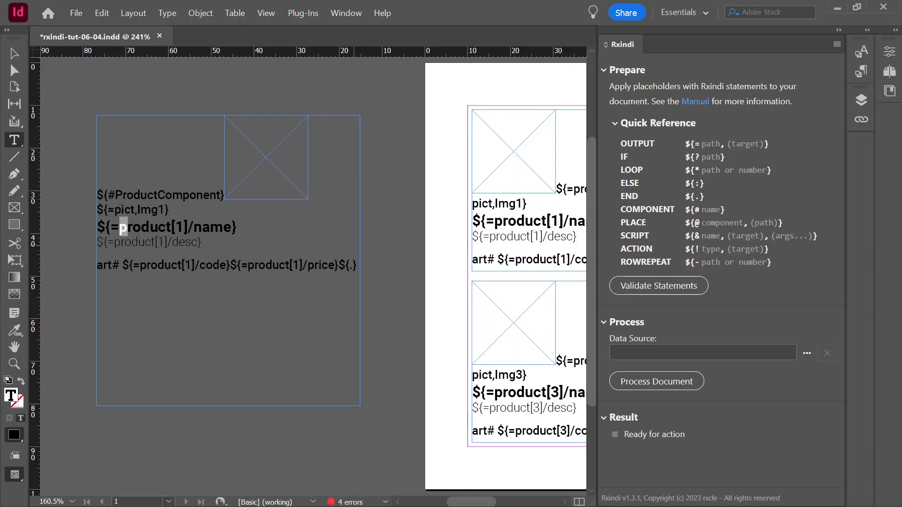
pyautogui.press('BackSpace')
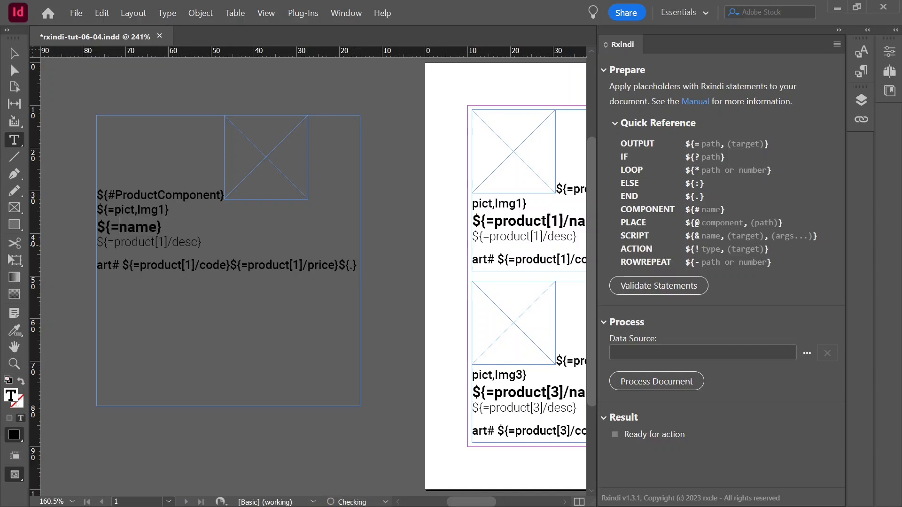
# Shorten the component's description and code placeholders to ${=desc} and ${=code} by removing product[1]/.
pyautogui.hotkey('shift', 'Right')
pyautogui.hotkey('shift', 'Right')
pyautogui.hotkey('shift', 'Right')
pyautogui.hotkey('shift', 'Right')
pyautogui.hotkey('shift', 'Right')
pyautogui.hotkey('shift', 'Right')
pyautogui.hotkey('shift', 'Right')
pyautogui.hotkey('shift', 'Right')
pyautogui.hotkey('shift', 'Right')
pyautogui.hotkey('shift', 'Right')
pyautogui.hotkey('shift', 'Right')
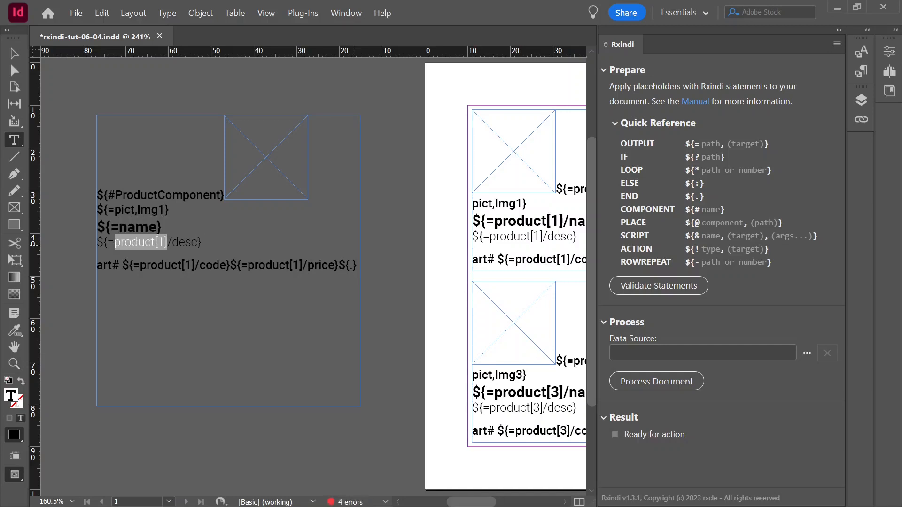
pyautogui.press('BackSpace')
pyautogui.press('Down')
pyautogui.press('Right')
pyautogui.press('Right')
pyautogui.press('Right')
pyautogui.press('Right')
pyautogui.press('Right')
pyautogui.hotkey('shift', 'Right')
pyautogui.hotkey('shift', 'Right')
pyautogui.hotkey('shift', 'Right')
pyautogui.hotkey('shift', 'Right')
pyautogui.hotkey('shift', 'Right')
pyautogui.hotkey('shift', 'Right')
pyautogui.hotkey('shift', 'Right')
pyautogui.hotkey('shift', 'Right')
pyautogui.hotkey('shift', 'Right')
pyautogui.hotkey('shift', 'Right')
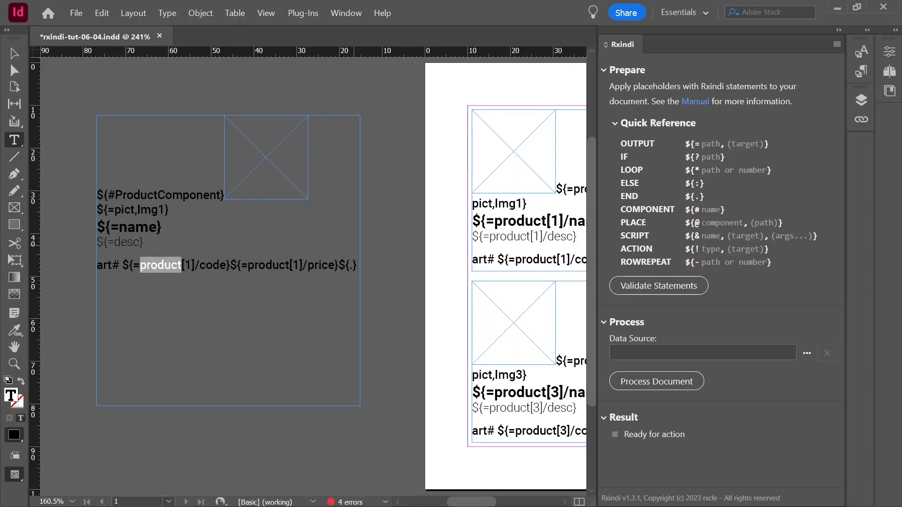
pyautogui.hotkey('shift', 'Right')
pyautogui.press('BackSpace')
# Remove the product[1]/ prefix from the component's price placeholder so it reads ${=price}.
pyautogui.press('Right')
pyautogui.press('Right')
pyautogui.press('Right')
pyautogui.press('Right')
pyautogui.press('Right')
pyautogui.press('Right')
pyautogui.press('Right')
pyautogui.press('Right')
pyautogui.hotkey('shift', 'Right')
pyautogui.hotkey('shift', 'Right')
pyautogui.hotkey('shift', 'Right')
pyautogui.hotkey('shift', 'Right')
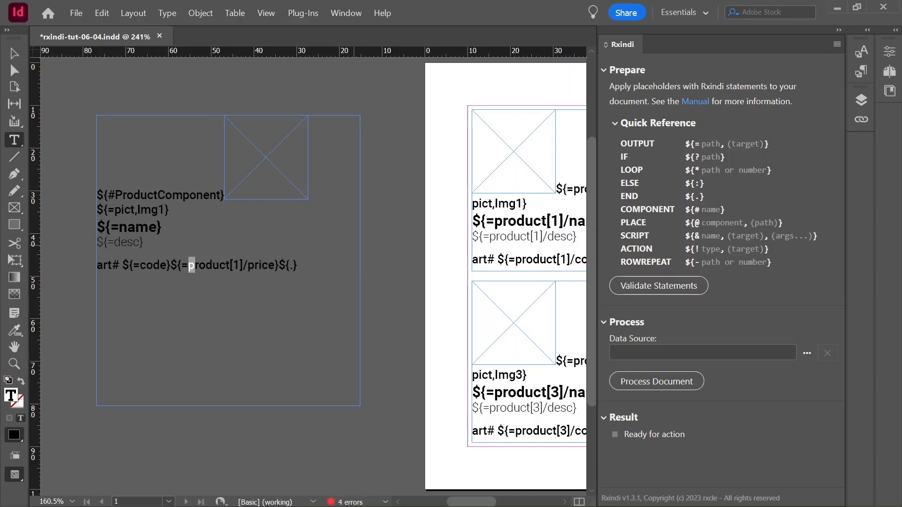
pyautogui.hotkey('shift', 'Right')
pyautogui.hotkey('shift', 'Right')
pyautogui.hotkey('shift', 'Right')
pyautogui.hotkey('shift', 'Right')
pyautogui.hotkey('shift', 'Right')
pyautogui.hotkey('shift', 'Right')
pyautogui.hotkey('shift', 'Right')
pyautogui.press('BackSpace')
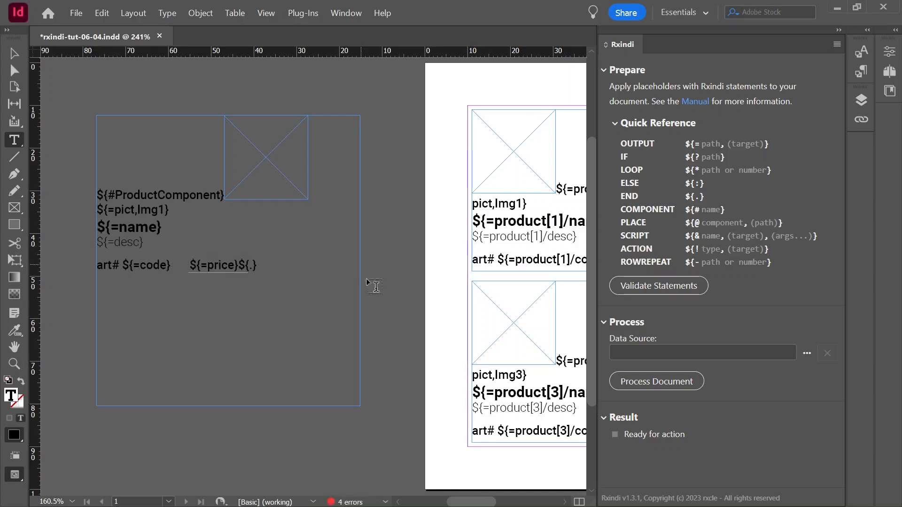
# Cut all the content out of the product[1] frame on the page.
pyautogui.moveTo(463, 501); pyautogui.dragTo(485, 502)
pyautogui.click(369, 258)
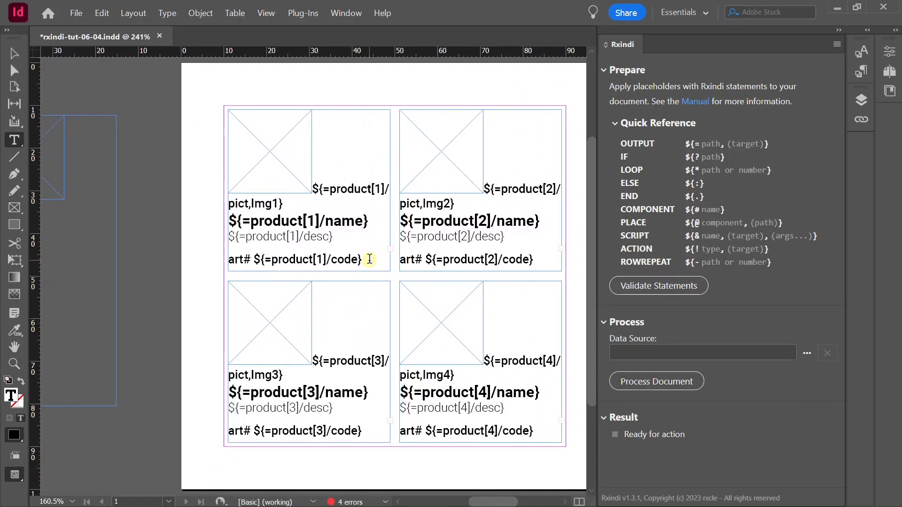
pyautogui.click(102, 13)
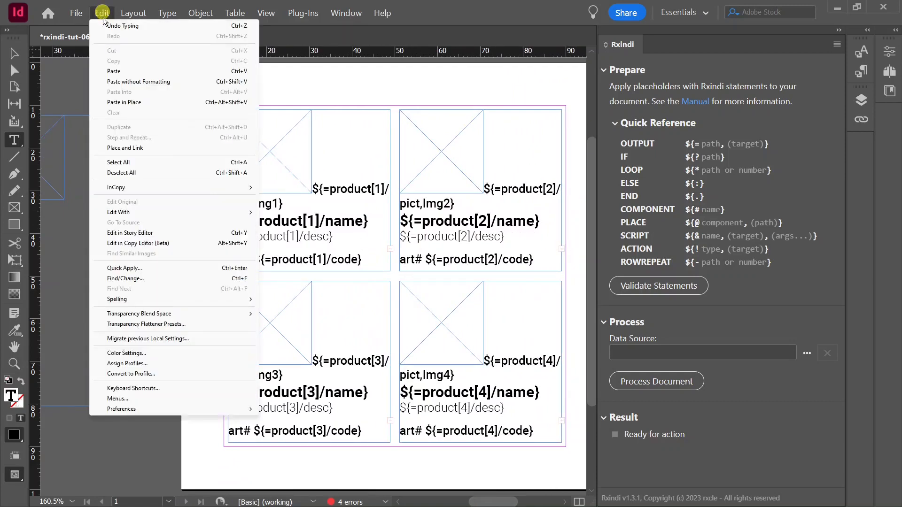
pyautogui.click(132, 163)
pyautogui.rightClick(295, 206)
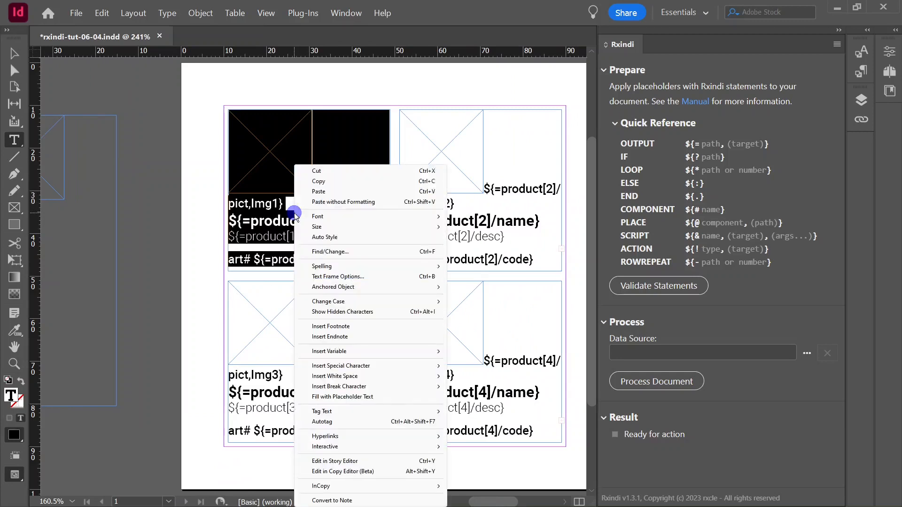
pyautogui.click(322, 172)
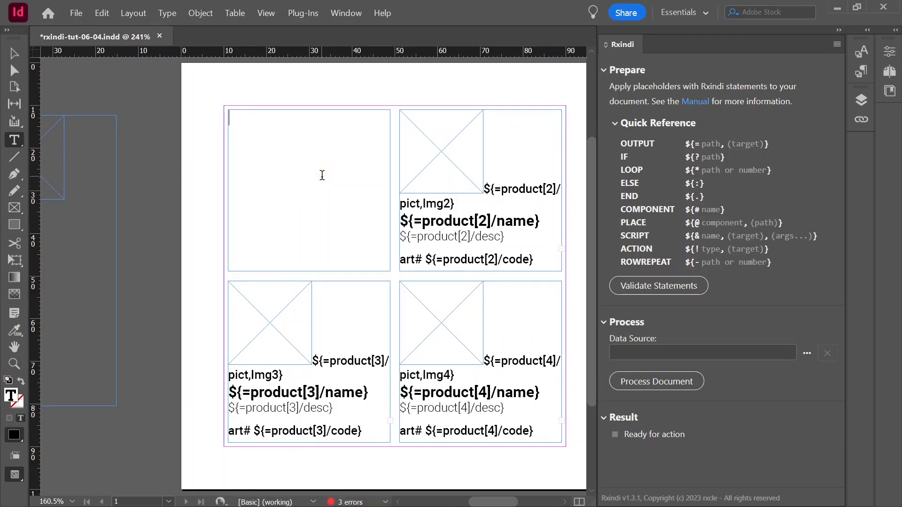
pyautogui.write('${@ProductC')
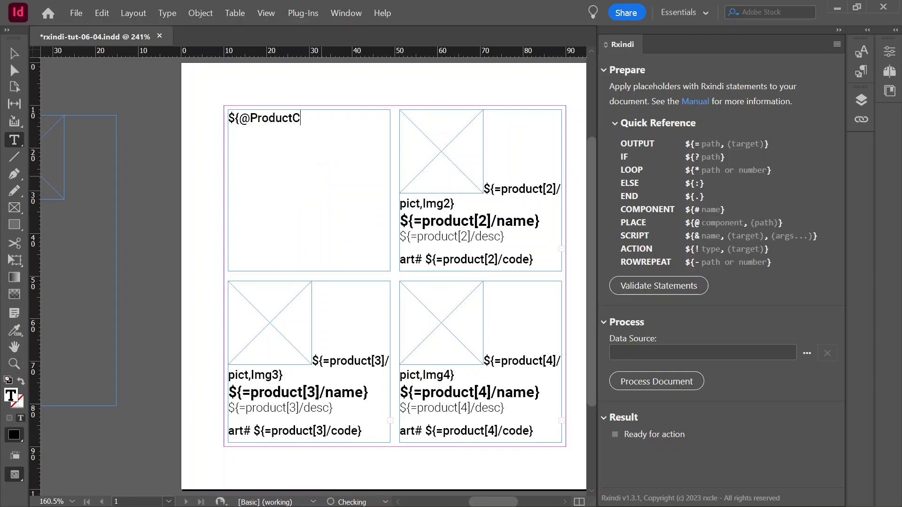
pyautogui.write('omponent')
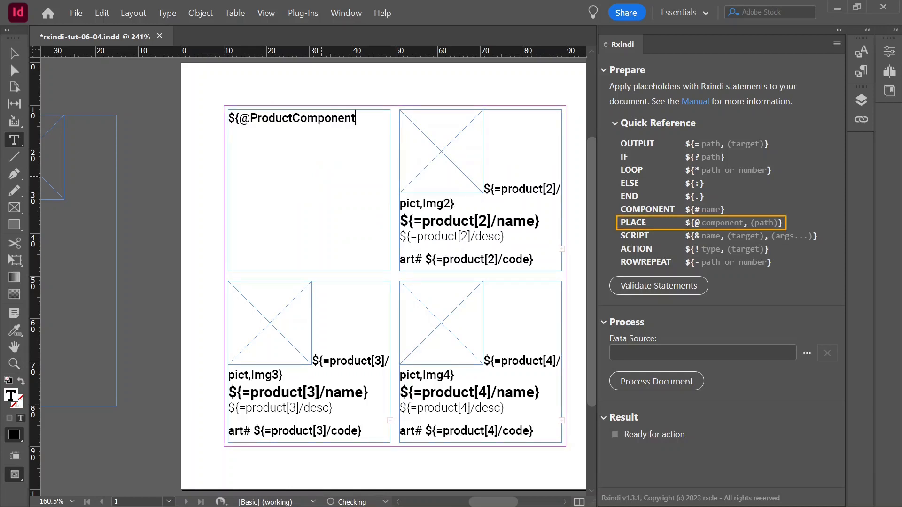
pyautogui.write(',product[1]}')
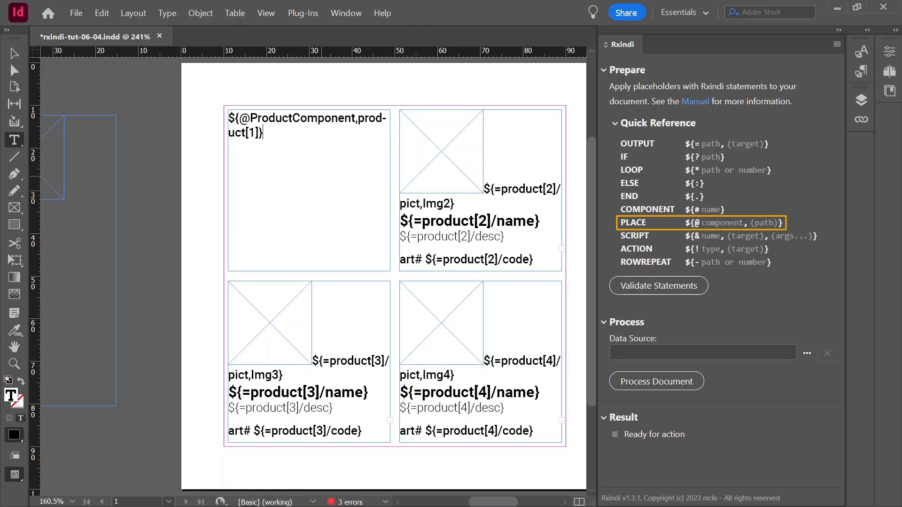
pyautogui.click(453, 245)
pyautogui.hotkey('ctrl', 'a')
pyautogui.press('BackSpace')
pyautogui.write('${@')
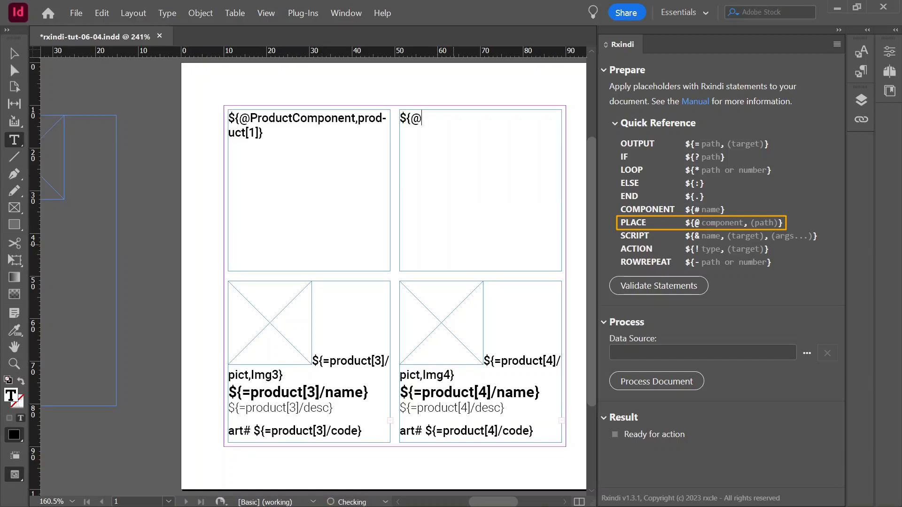
pyautogui.write('ProductComponent,product[2]}')
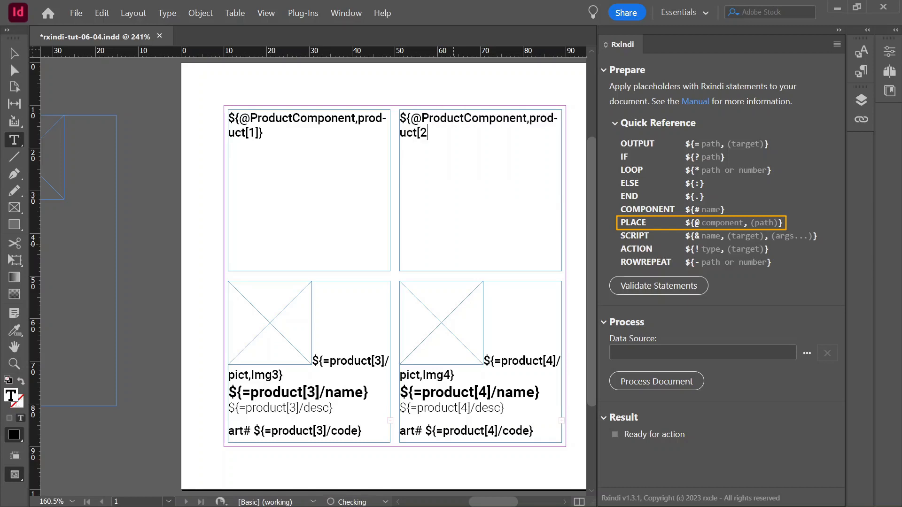
pyautogui.click(342, 412)
pyautogui.hotkey('ctrl', 'a')
pyautogui.press('BackSpace')
pyautogui.write('${@ProductComponent,product[3]')
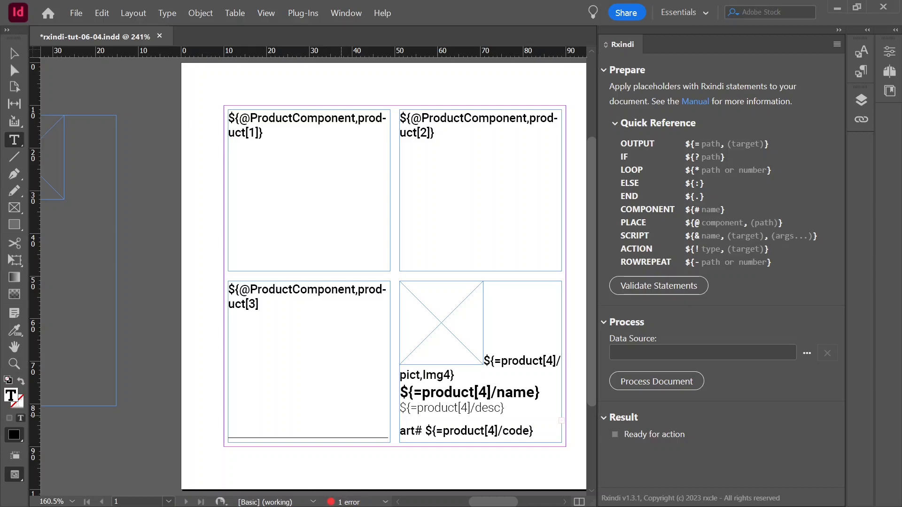
pyautogui.click(425, 404)
pyautogui.hotkey('ctrl', 'a')
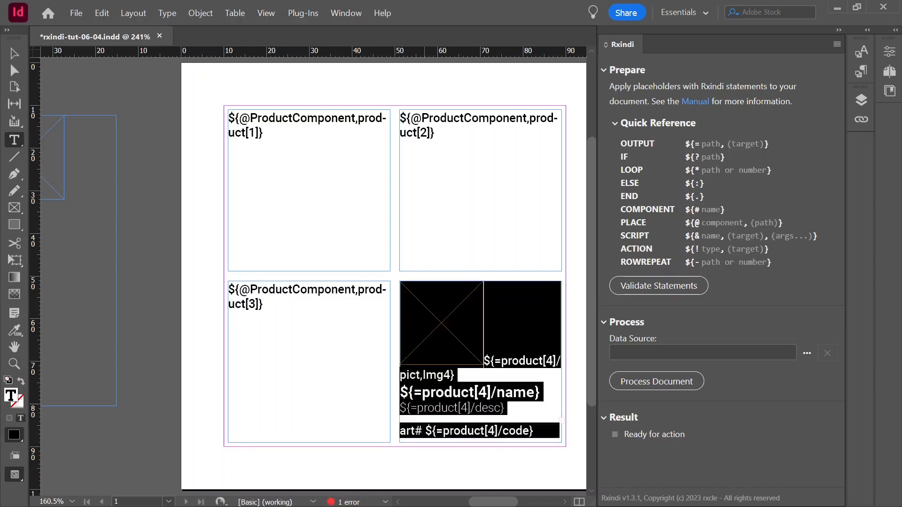
pyautogui.press('BackSpace')
pyautogui.write('${@ProductComponent,product[4]}')
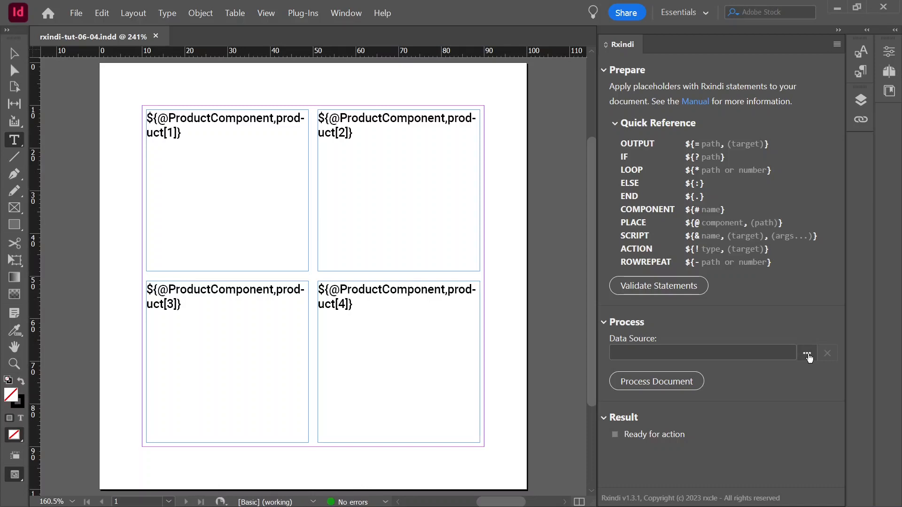
# Load orderdata-4products.xml as the Rxindi data source and process the document with it.
pyautogui.click(808, 357)
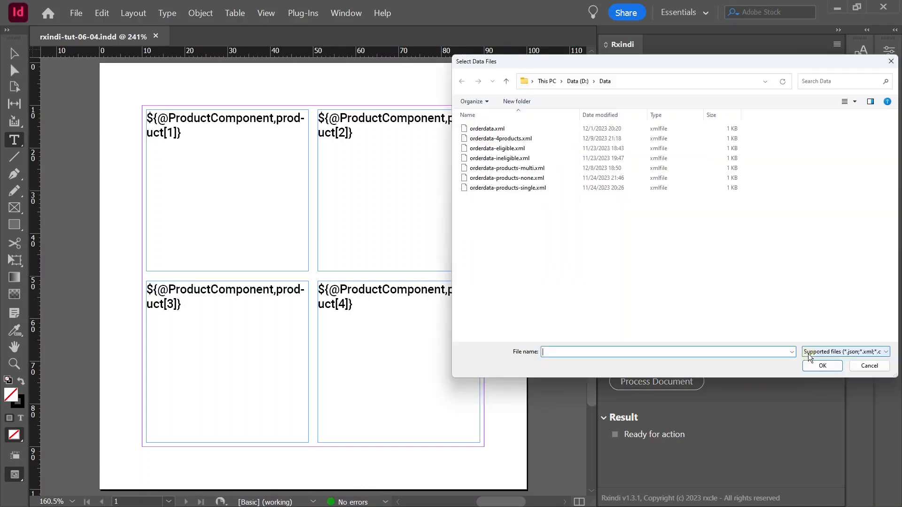
pyautogui.click(532, 139)
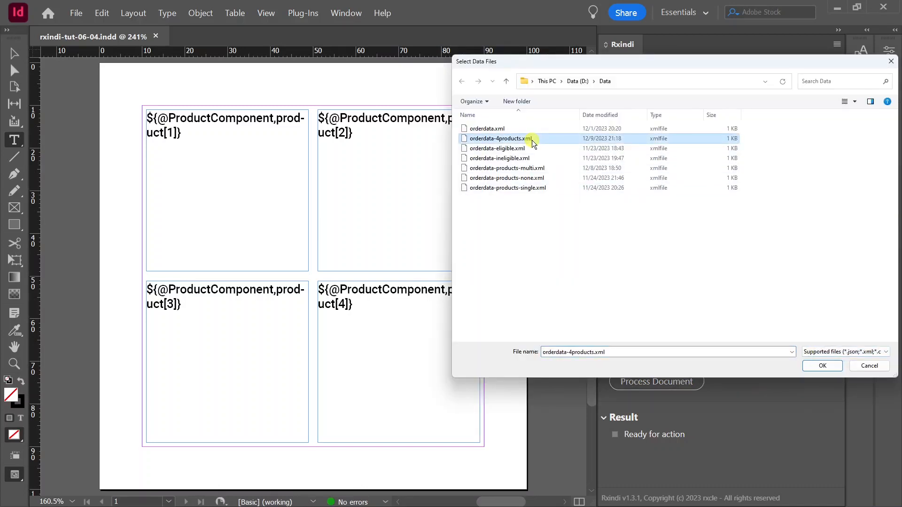
pyautogui.click(822, 365)
pyautogui.click(651, 383)
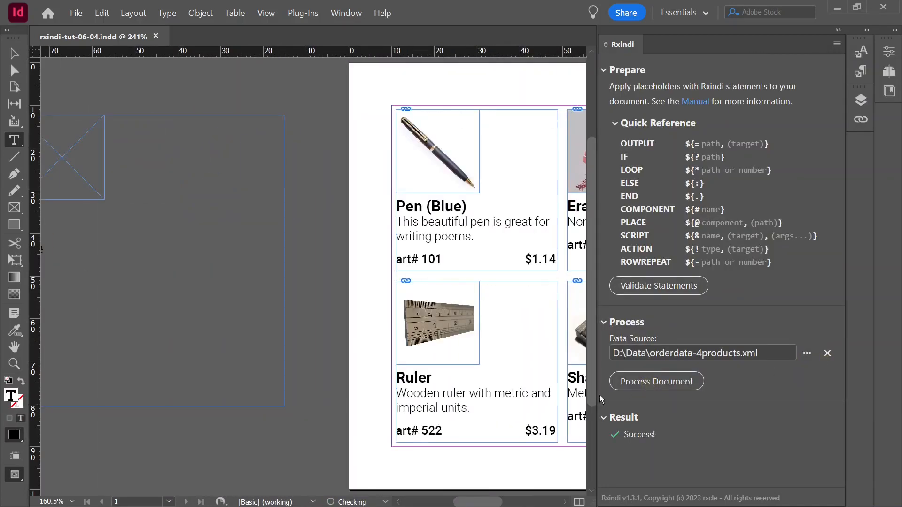
pyautogui.moveTo(480, 502); pyautogui.dragTo(503, 501)
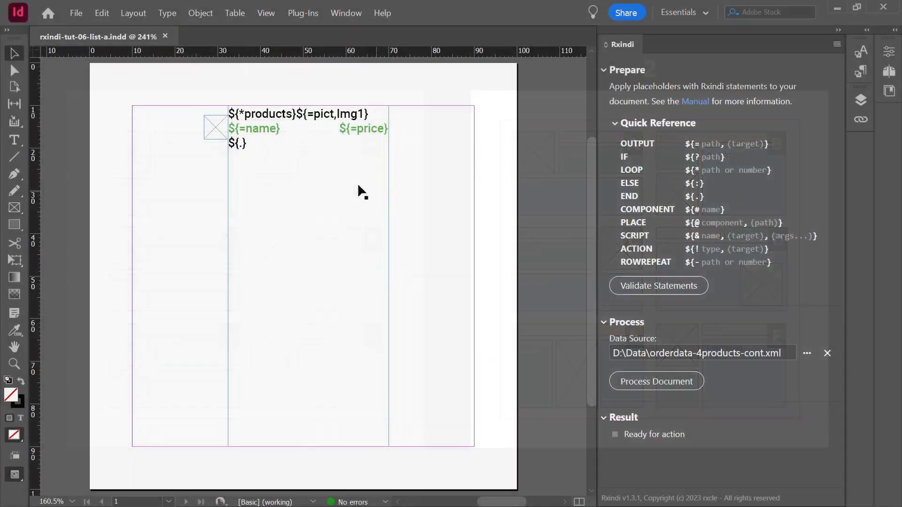
# Process the list document with the orderdata-4products-cont.xml data source and revert it to the last saved version.
pyautogui.click(285, 149)
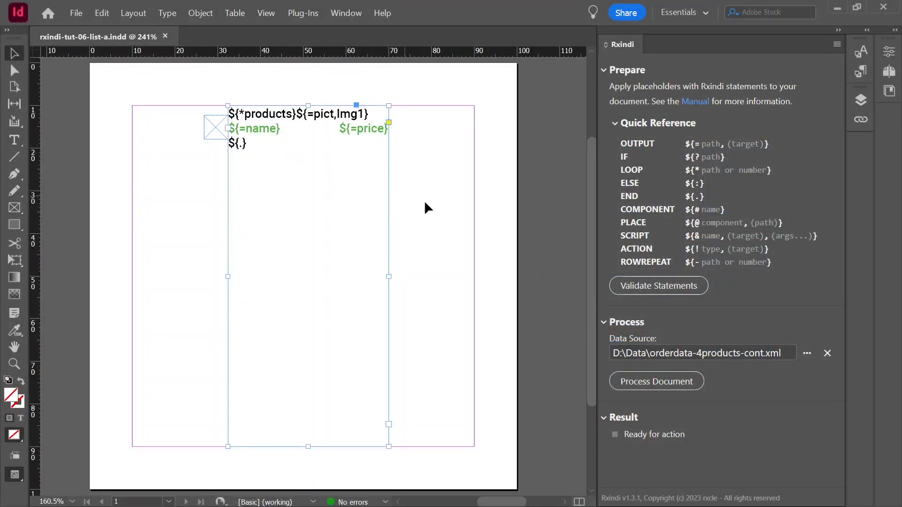
pyautogui.click(656, 382)
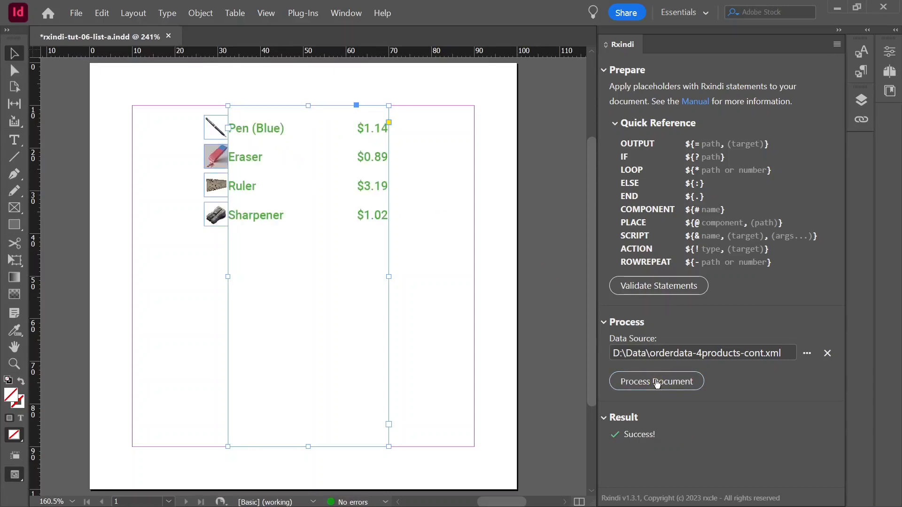
pyautogui.click(439, 303)
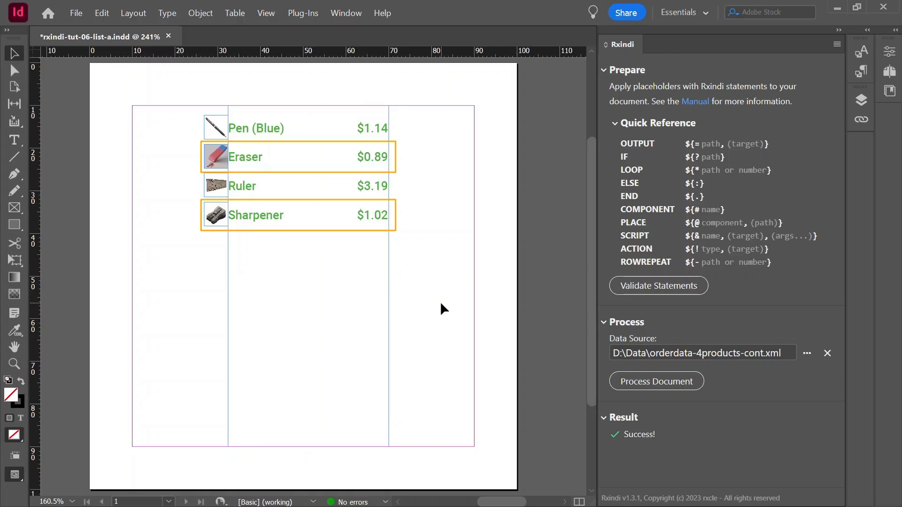
pyautogui.press('F12')
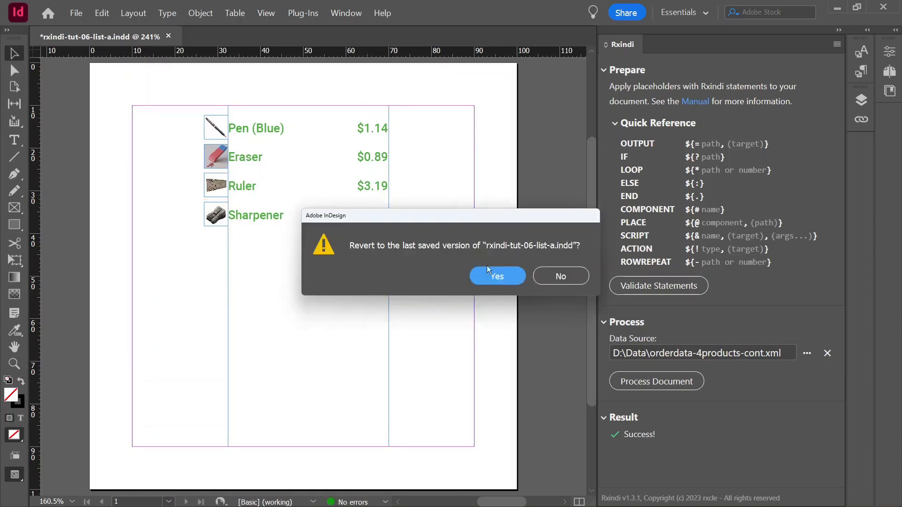
pyautogui.click(499, 276)
# Draw a large text frame on the pasteboard beside the page and paste the ProductLeft and ProductRight component definitions into it.
pyautogui.moveTo(506, 502); pyautogui.dragTo(467, 502)
pyautogui.press('t')
pyautogui.moveTo(151, 107); pyautogui.dragTo(446, 378)
pyautogui.click(238, 159)
pyautogui.hotkey('ctrl', 'v')
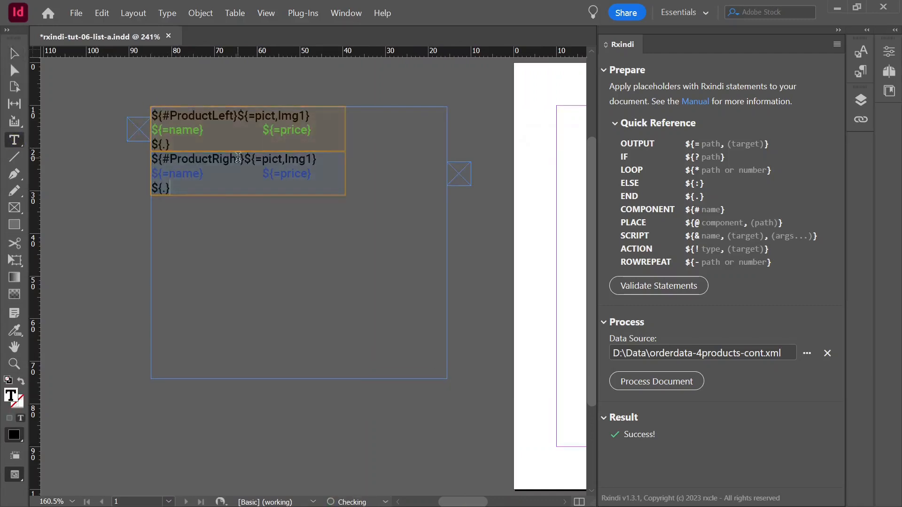
pyautogui.moveTo(460, 501); pyautogui.dragTo(498, 502)
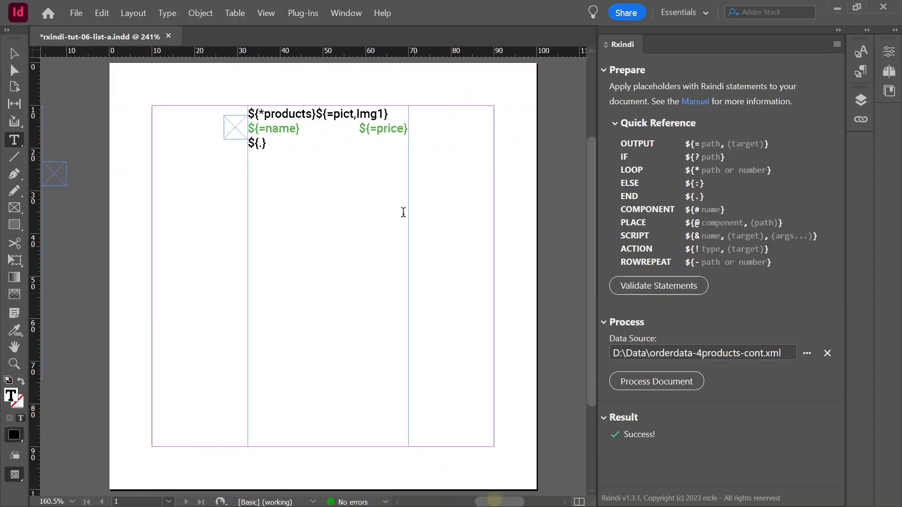
pyautogui.moveTo(316, 114); pyautogui.dragTo(422, 130)
pyautogui.press('BackSpace')
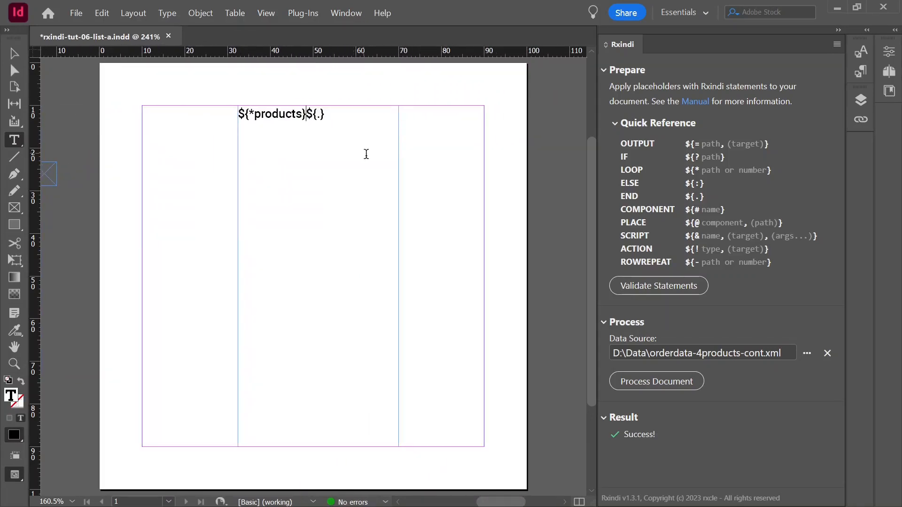
pyautogui.write('${?@rxc-index mod 2=1}${@ProductLeft}${:}${@ProductRight}${.}')
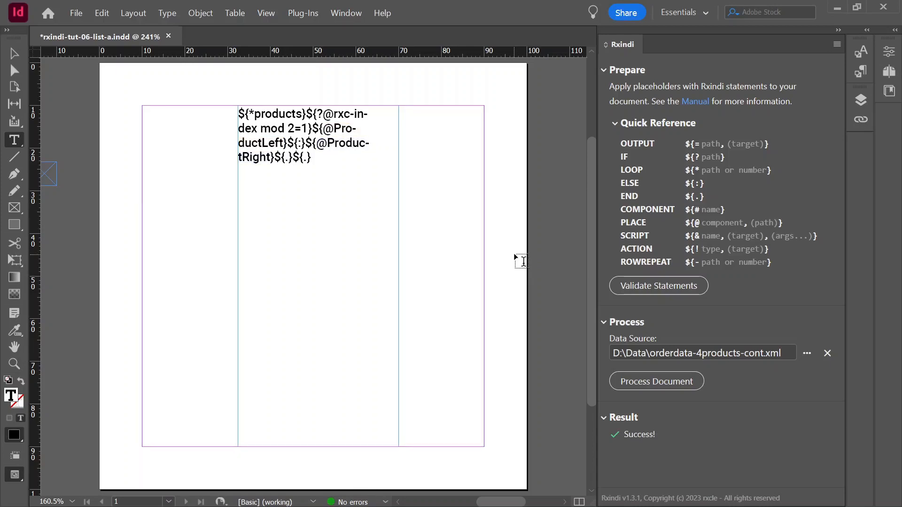
# Save the document and process it with the orderdata-4products-cont.xml data.
pyautogui.click(77, 13)
pyautogui.click(108, 82)
pyautogui.click(650, 381)
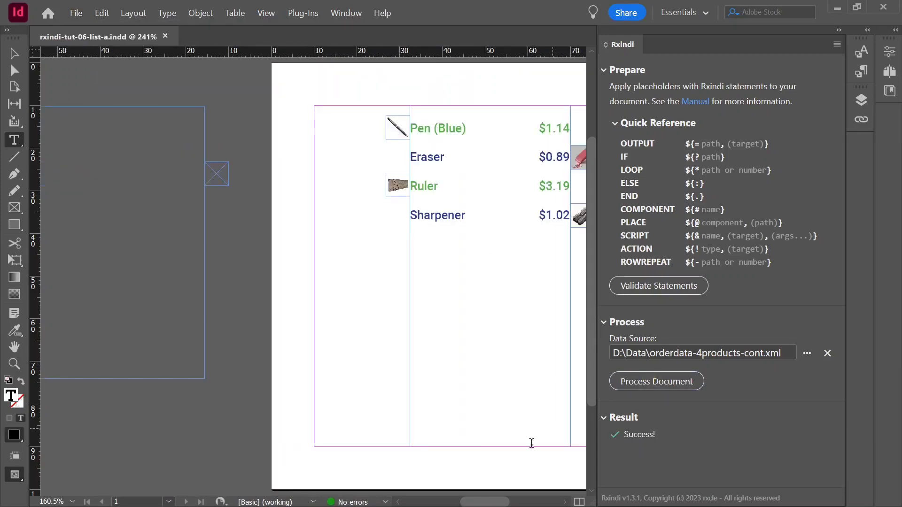
pyautogui.moveTo(486, 502); pyautogui.dragTo(495, 503)
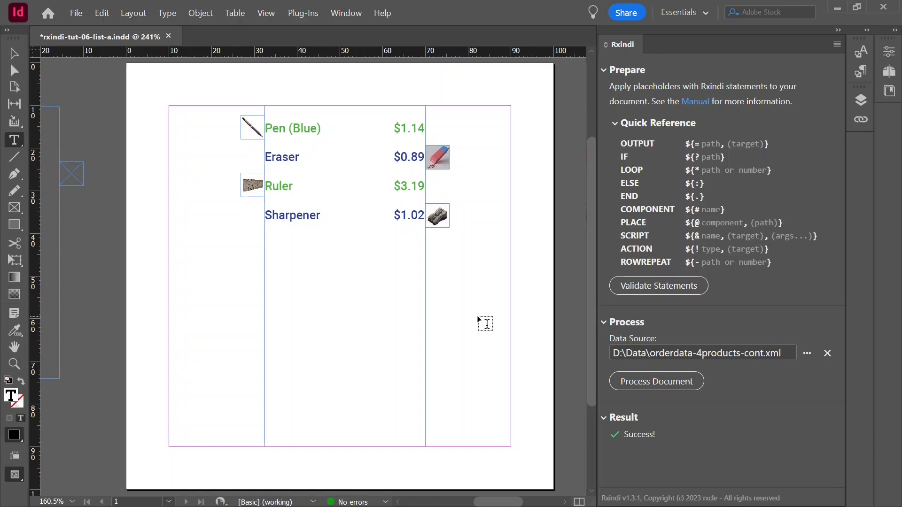
# Draw a new text frame on the empty pasteboard and fill it with the copied ProductLeft and ProductRight component definitions.
pyautogui.click(17, 138)
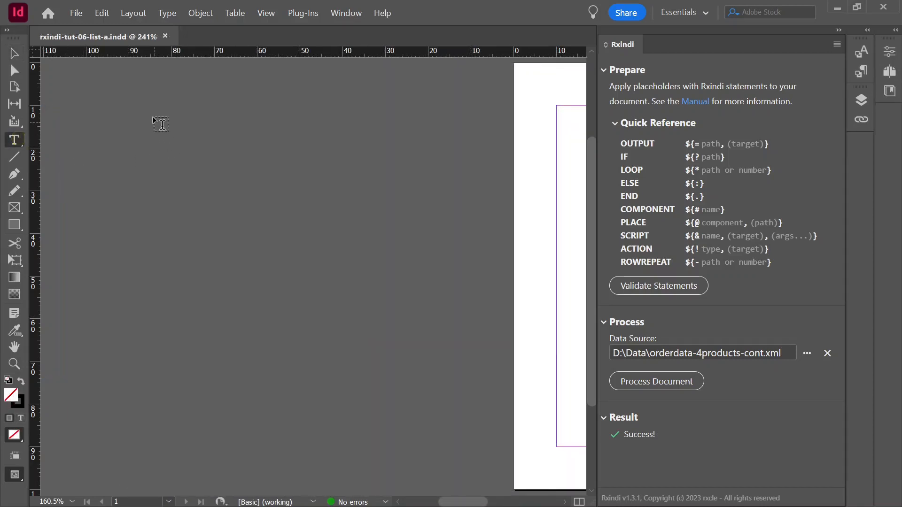
pyautogui.moveTo(151, 107); pyautogui.dragTo(447, 379)
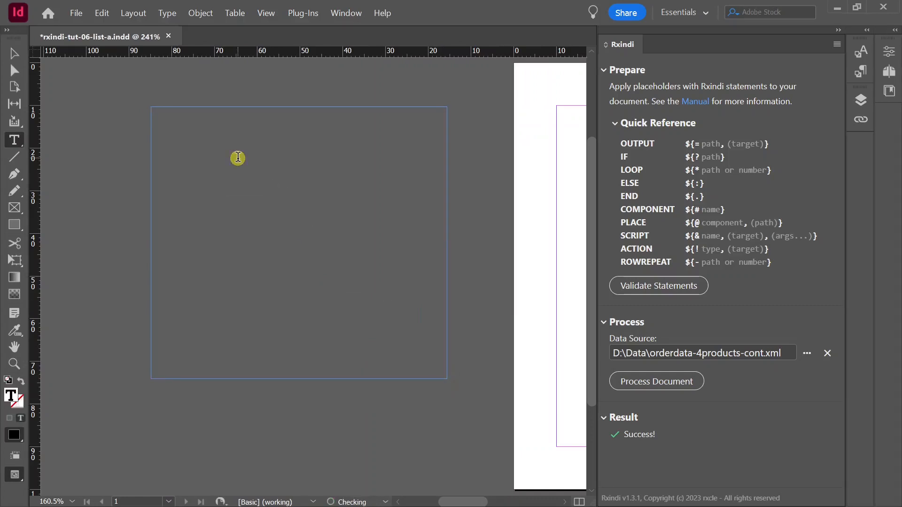
pyautogui.hotkey('ctrl', 'v')
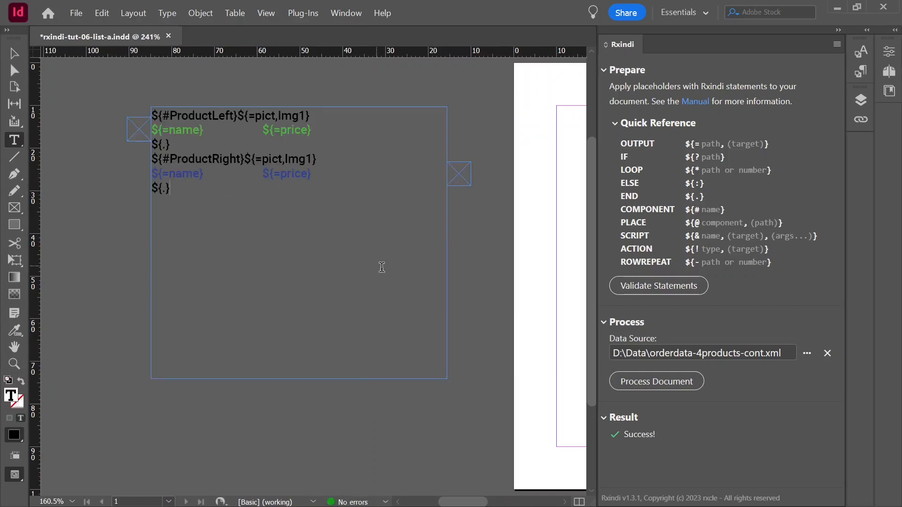